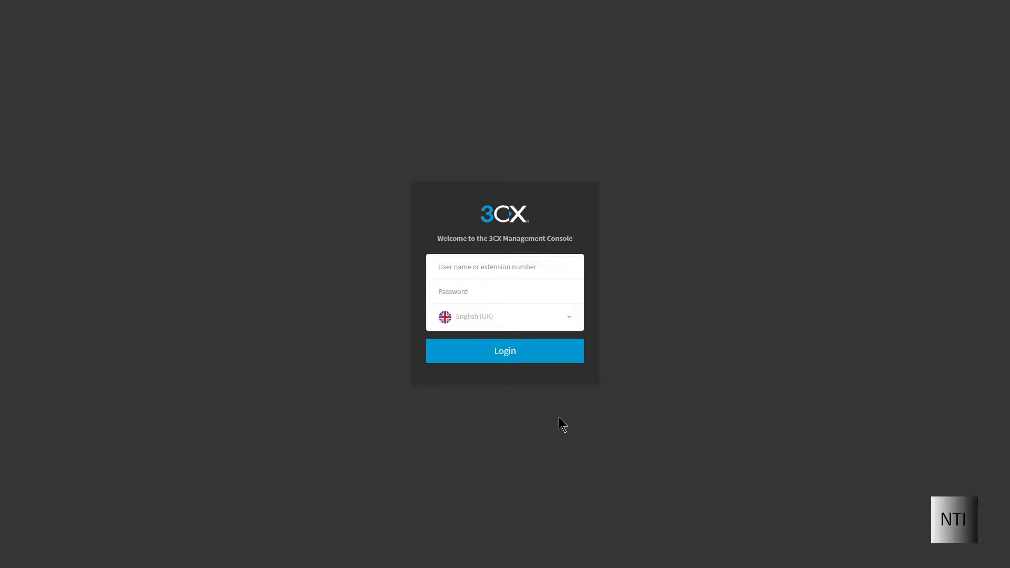
# Step: Log in to the Management Console with the Admin user name and the administrator password
pyautogui.click(528, 268)
pyautogui.write('Admin')
pyautogui.press('Tab')
pyautogui.write('****************')
pyautogui.press('Return')
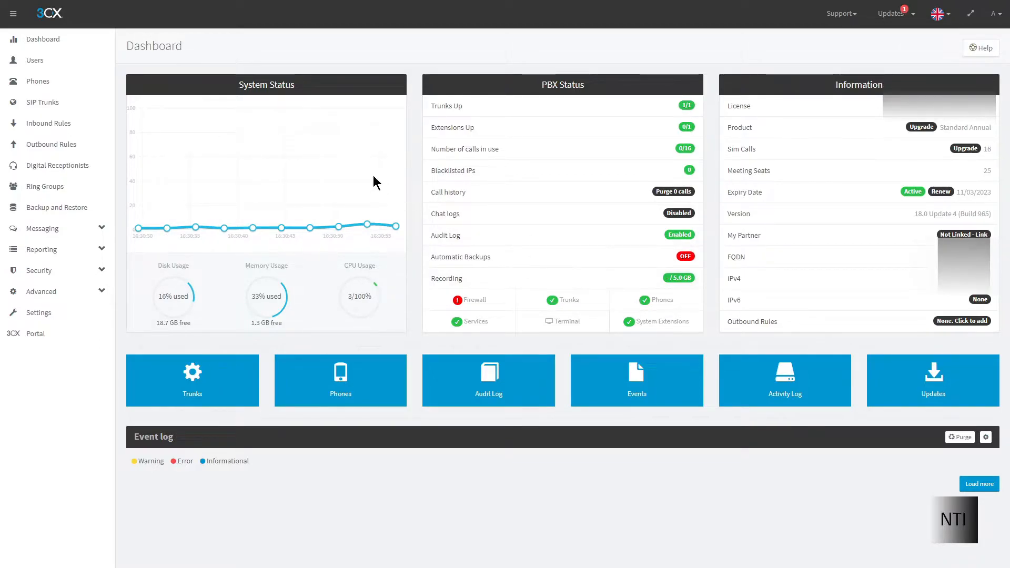
# Step: Go to Users and add a new user, bringing up the blank form for extension 1000
pyautogui.click(66, 61)
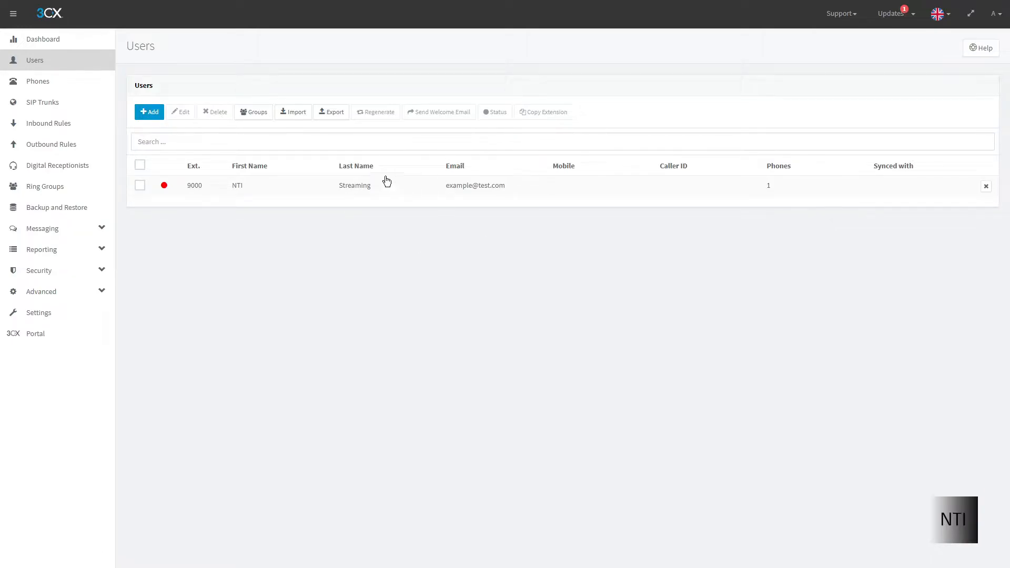
pyautogui.click(152, 114)
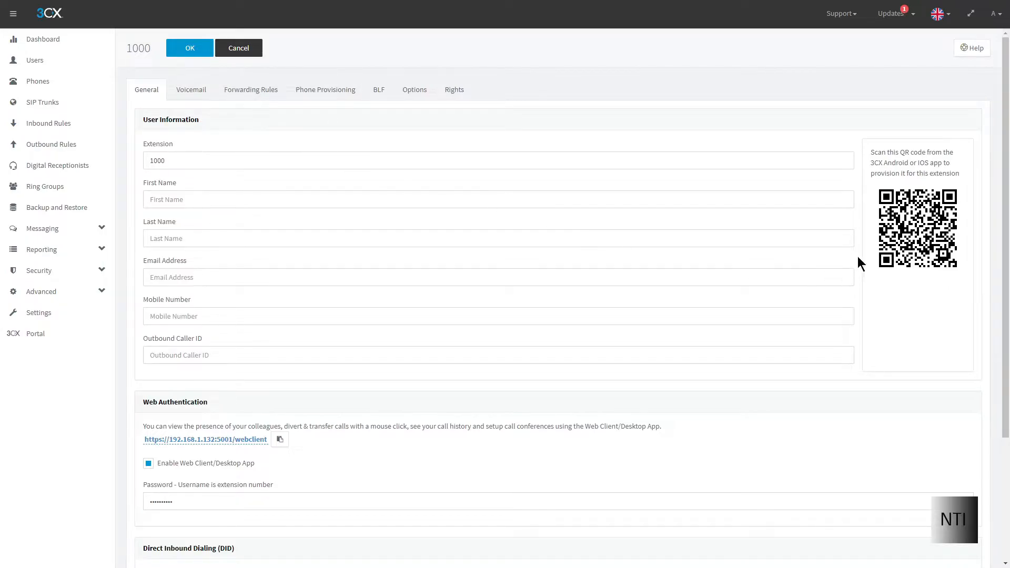
# Step: Set extension 9001, first name 3CX, last name Video 2, and fill in the user's e-mail address
pyautogui.moveTo(207, 157); pyautogui.dragTo(159, 152)
pyautogui.write('9')
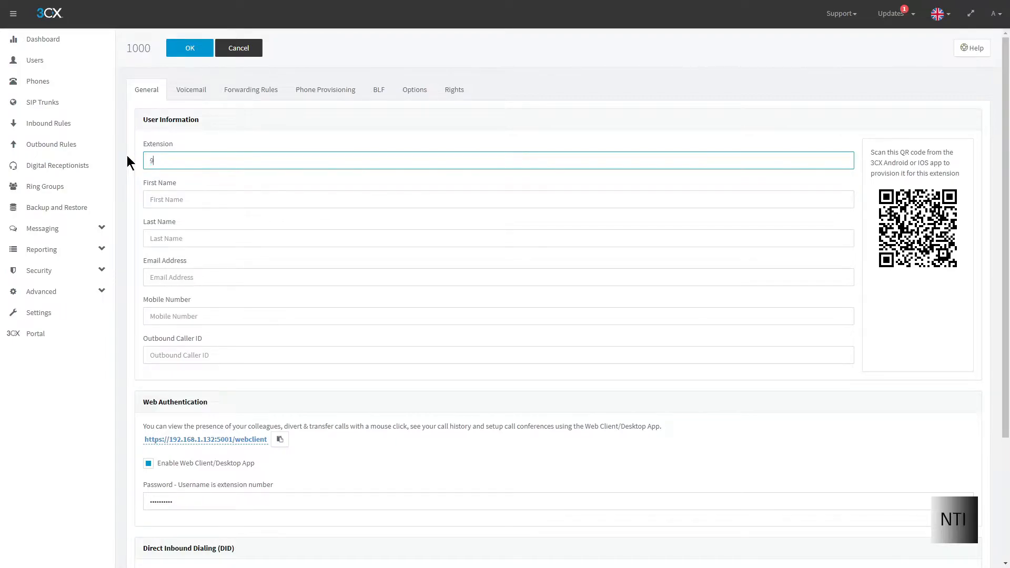
pyautogui.write('001')
pyautogui.click(163, 198)
pyautogui.write('3CX')
pyautogui.press('Tab')
pyautogui.write('Video 2')
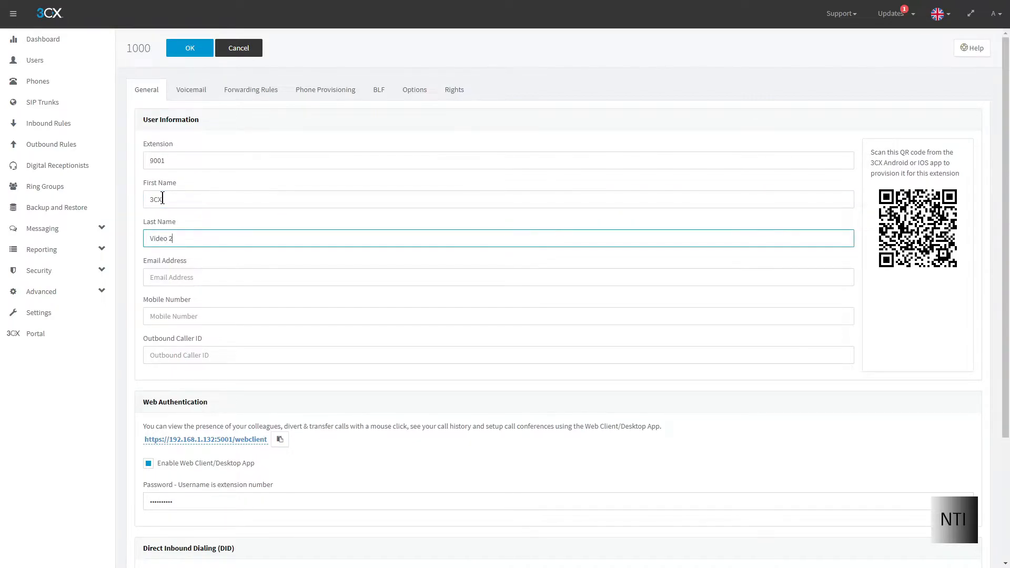
pyautogui.click(214, 254)
pyautogui.click(208, 277)
pyautogui.write('example1@')
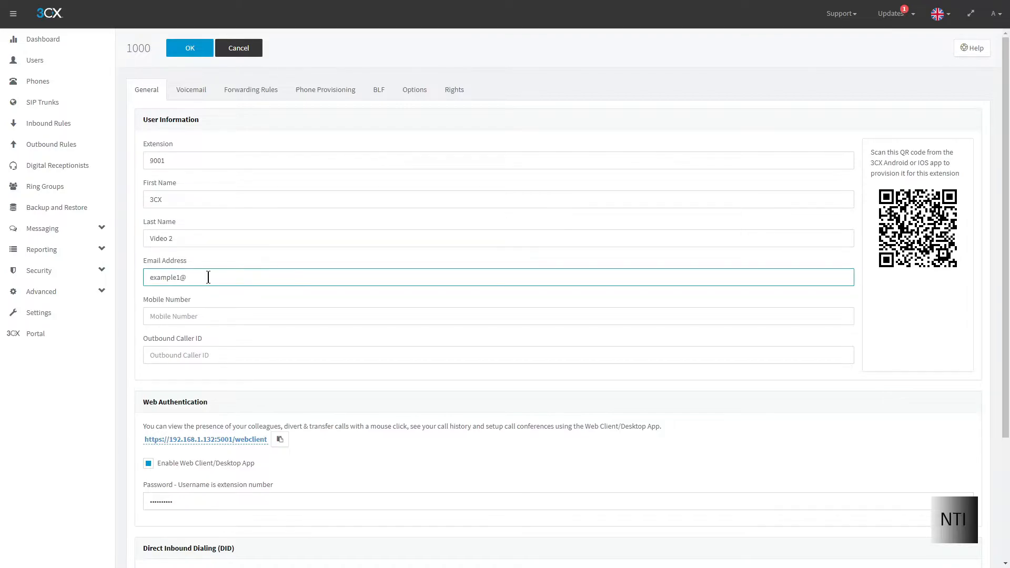
pyautogui.write('test.com')
pyautogui.click(198, 305)
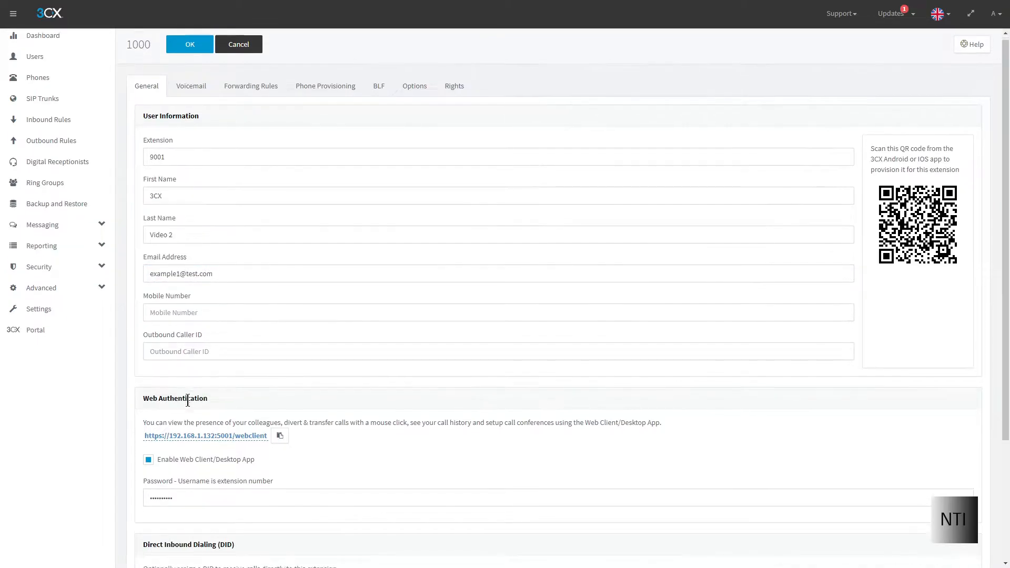
# Step: Replace the Web Client/Desktop App password under Web Authentication with a new password
pyautogui.scroll(-1, 197, 413)
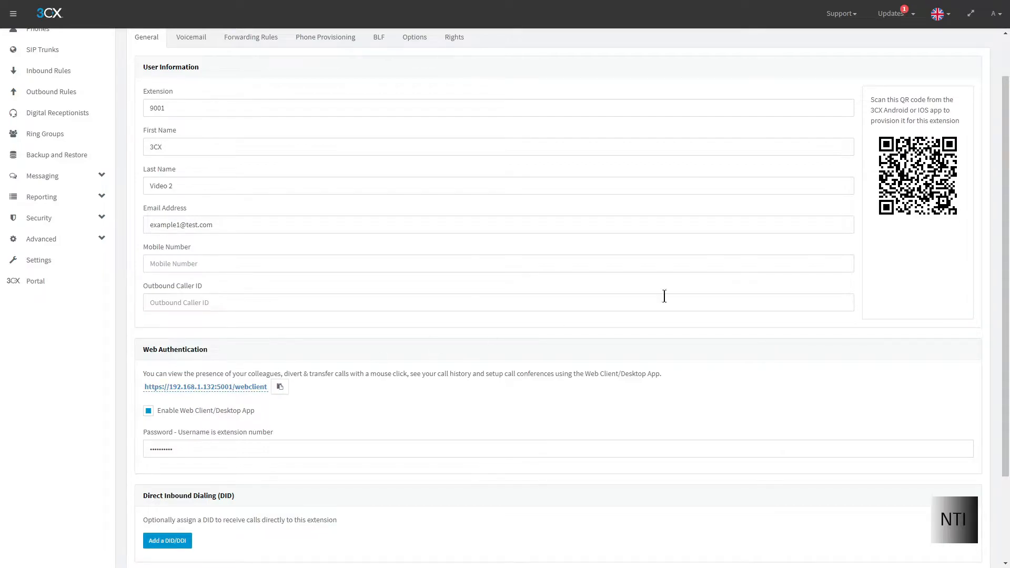
pyautogui.scroll(1, 589, 347)
pyautogui.scroll(-3, 402, 408)
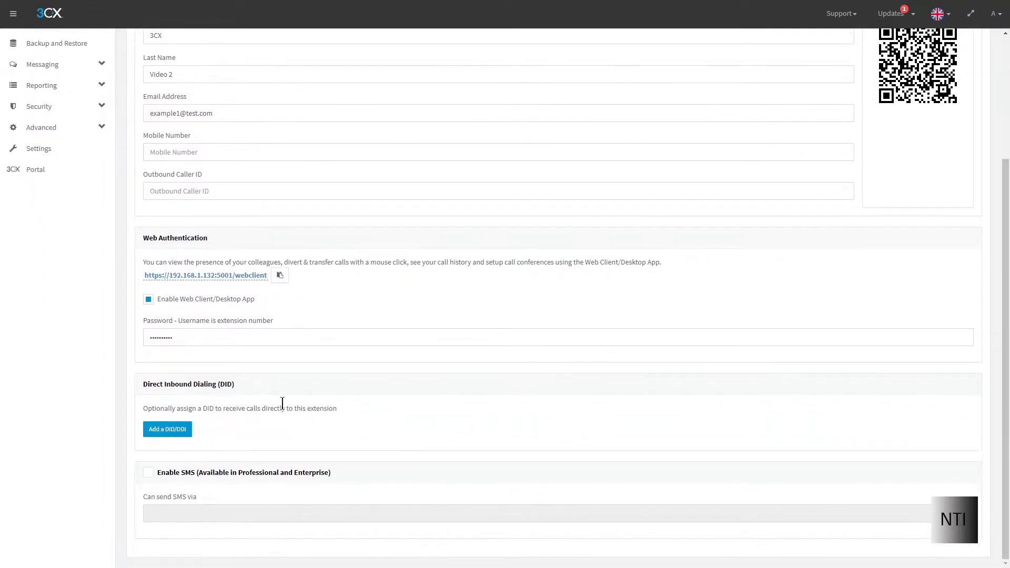
pyautogui.click(186, 337)
pyautogui.moveTo(186, 336); pyautogui.dragTo(128, 335)
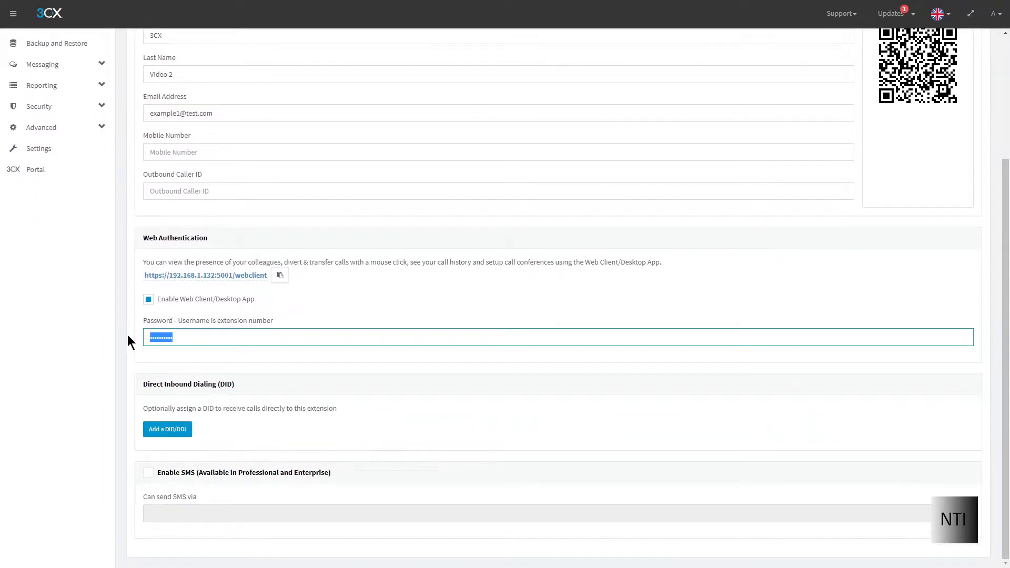
pyautogui.press('BackSpace')
pyautogui.write('1•••••••')
pyautogui.scroll(1, 167, 355)
pyautogui.click(187, 418)
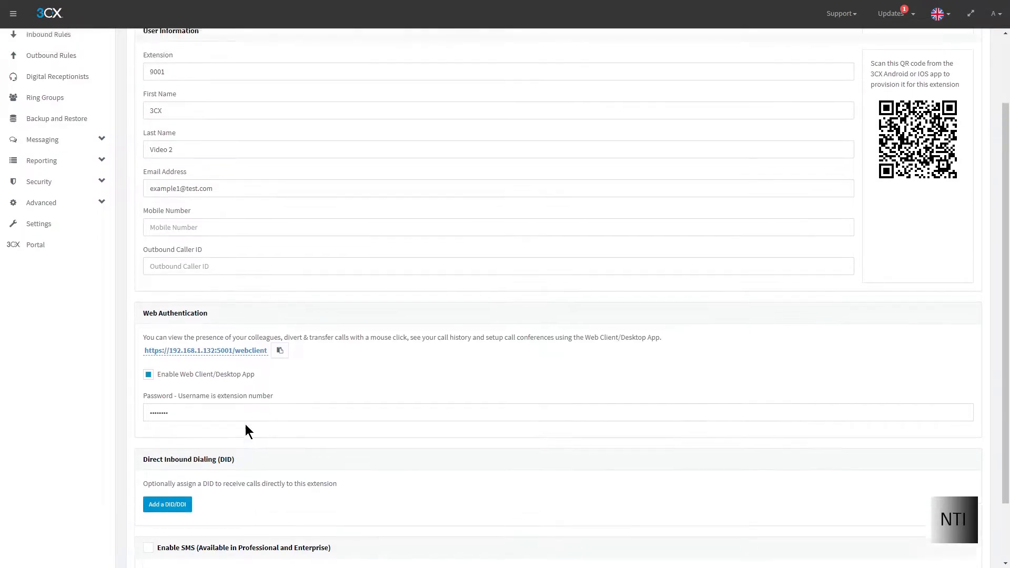
pyautogui.scroll(2, 245, 424)
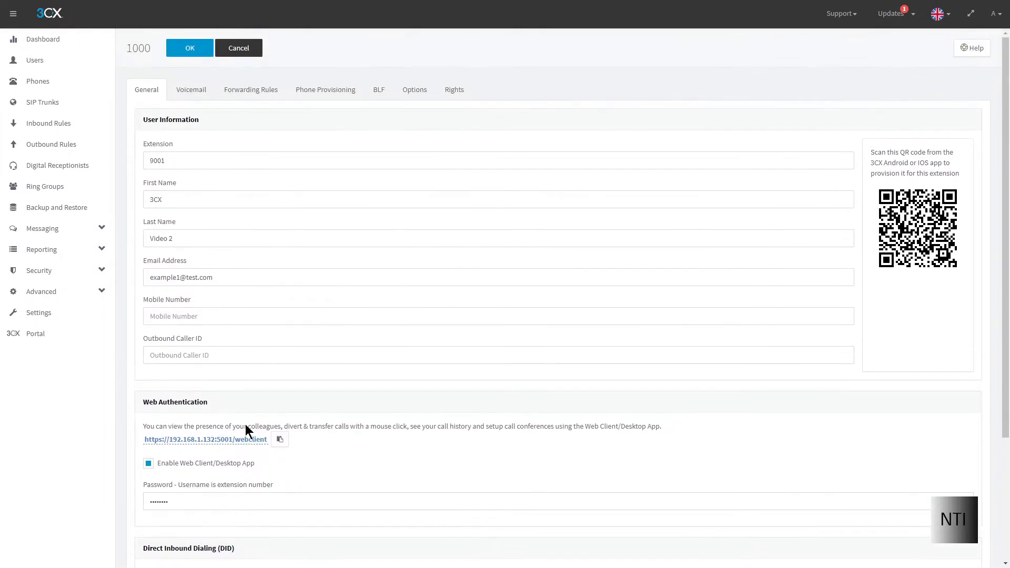
# Step: On the Voicemail tab, try Standard English prompts, then set the language back to UK English Prompts Set
pyautogui.click(191, 89)
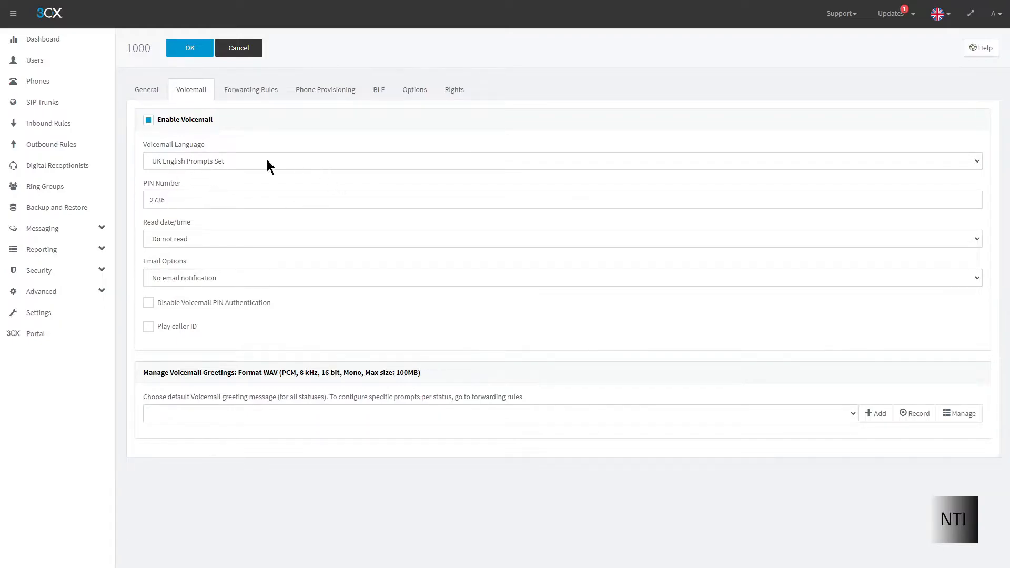
pyautogui.click(207, 163)
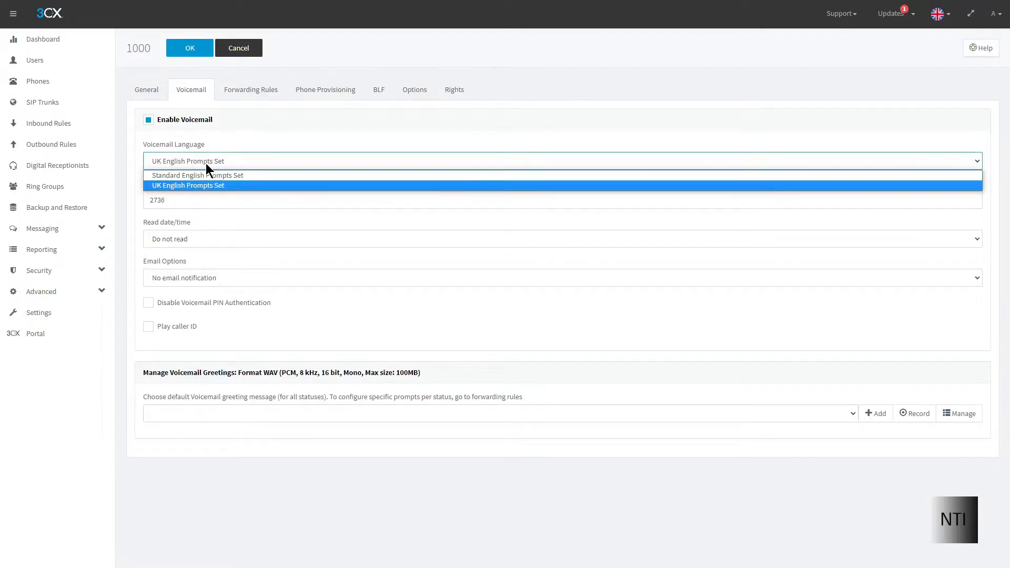
pyautogui.click(206, 175)
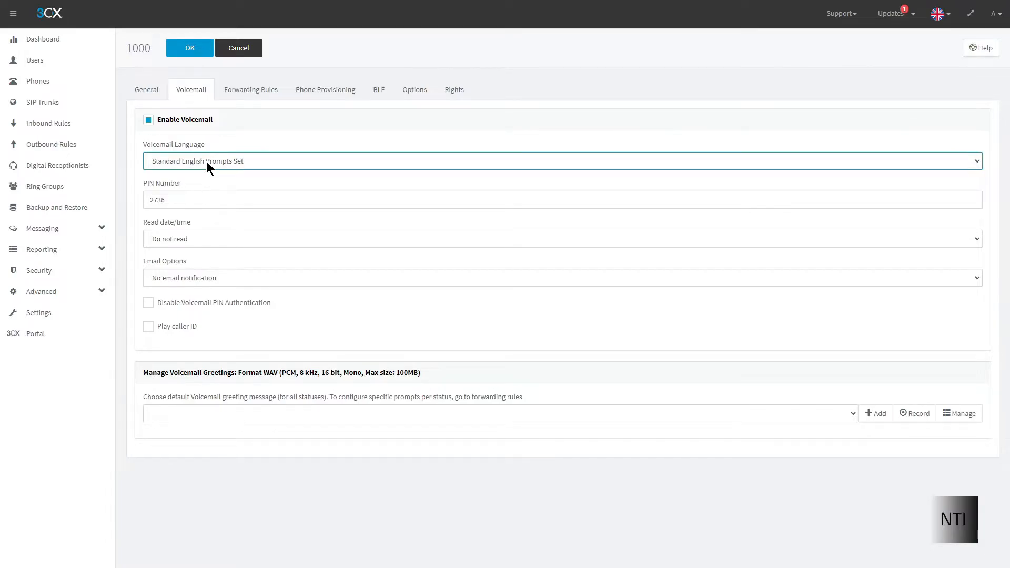
pyautogui.click(212, 166)
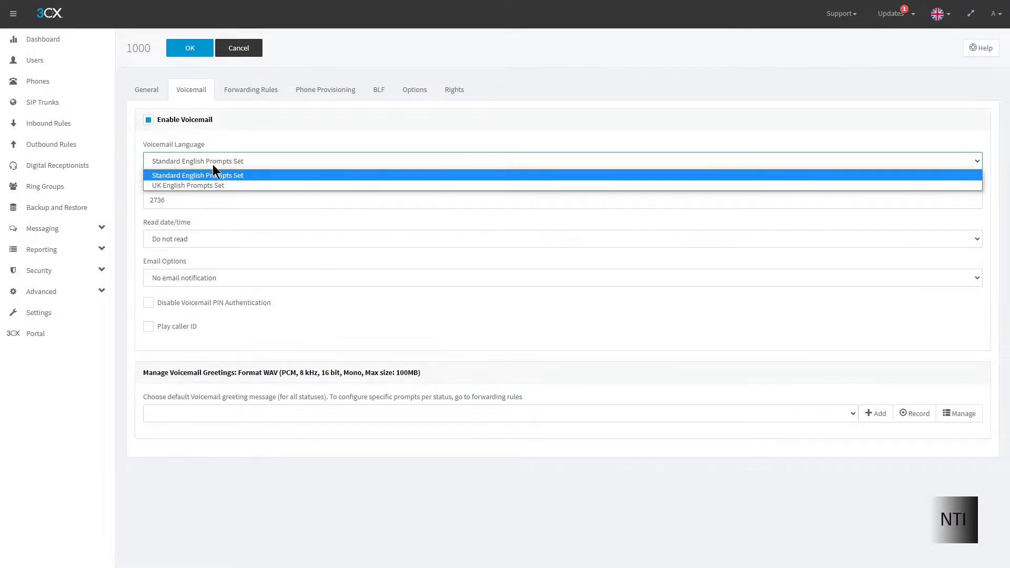
pyautogui.click(213, 187)
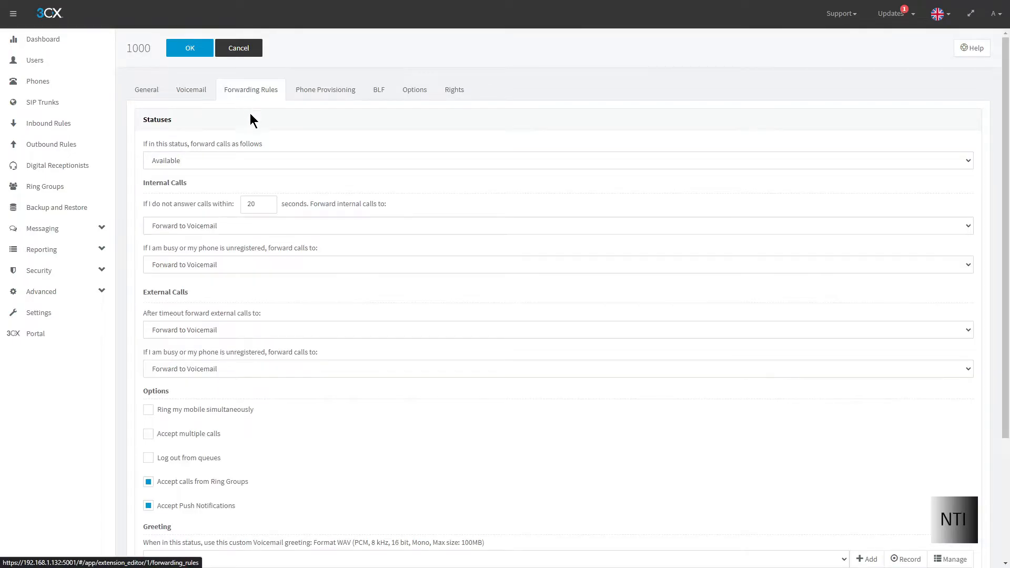
pyautogui.scroll(-3, 225, 263)
pyautogui.scroll(1, 226, 279)
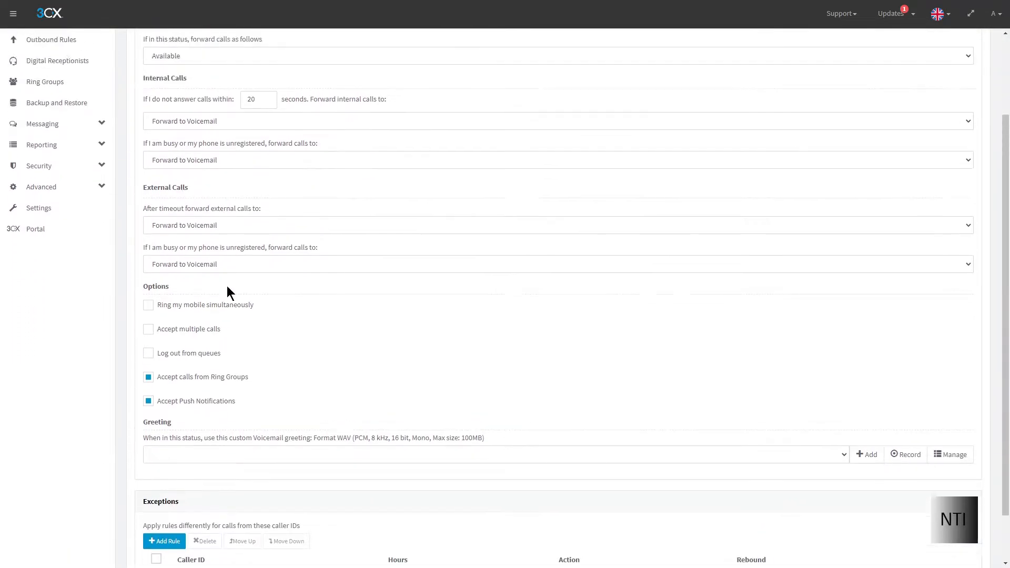
pyautogui.scroll(3, 229, 292)
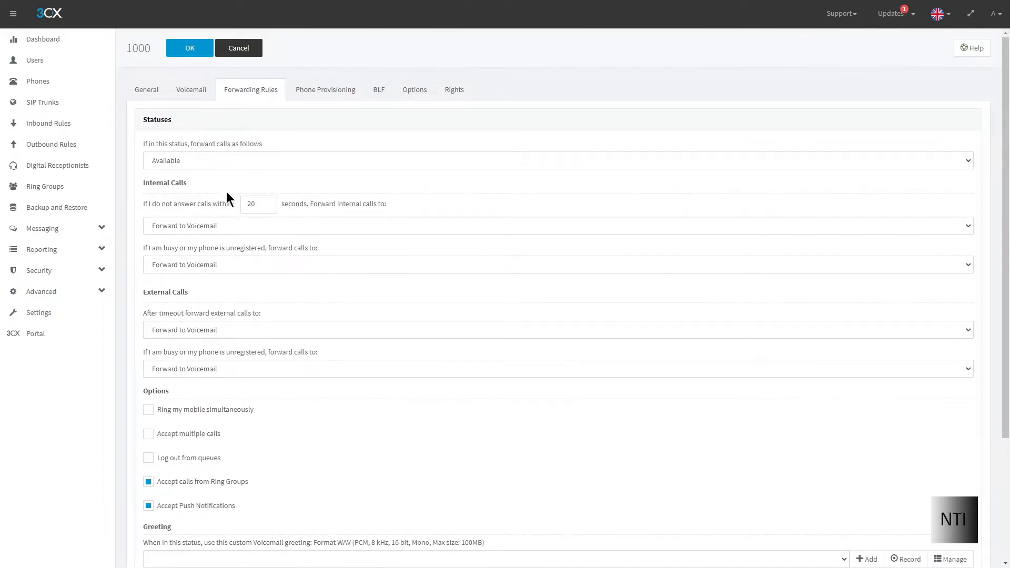
pyautogui.scroll(-1, 234, 235)
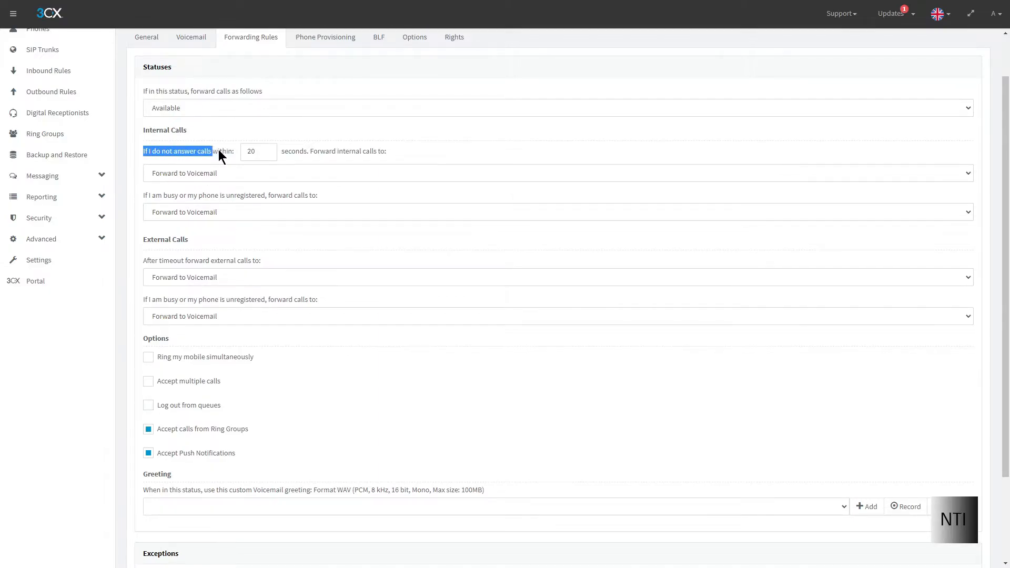
pyautogui.moveTo(240, 152); pyautogui.dragTo(320, 153)
pyautogui.click(356, 159)
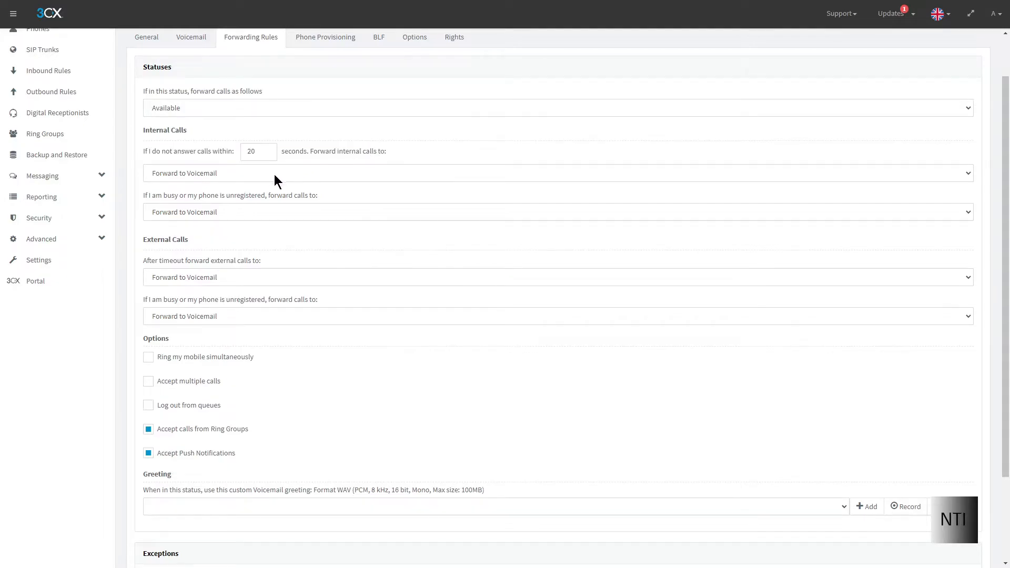
pyautogui.click(235, 179)
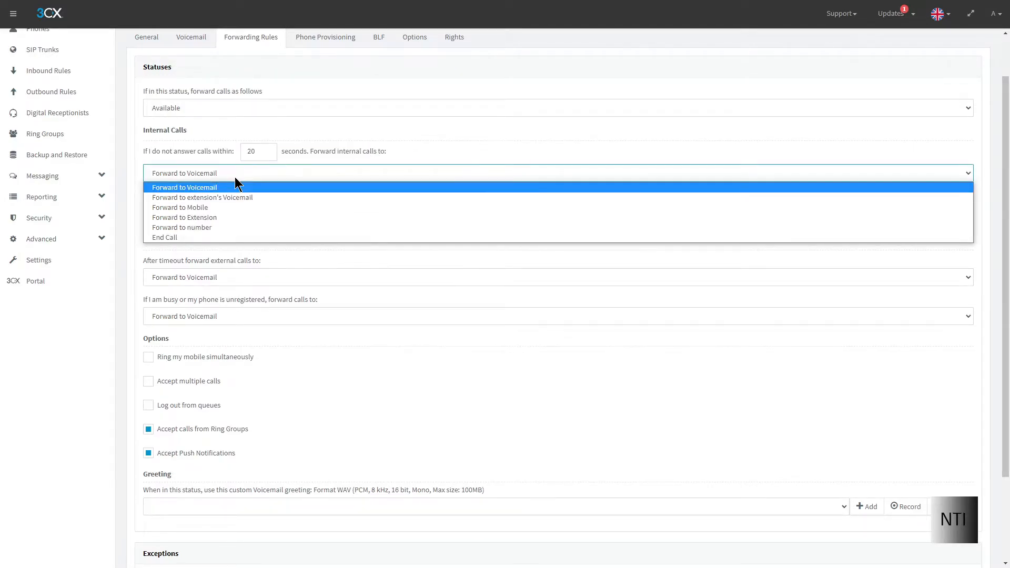
pyautogui.click(229, 186)
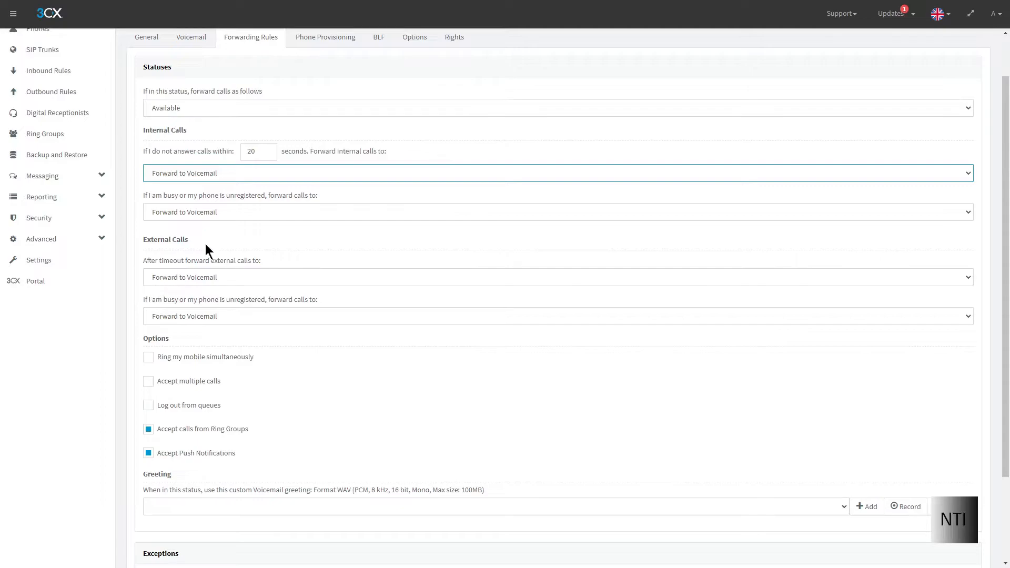
pyautogui.click(198, 157)
pyautogui.moveTo(165, 129); pyautogui.dragTo(139, 130)
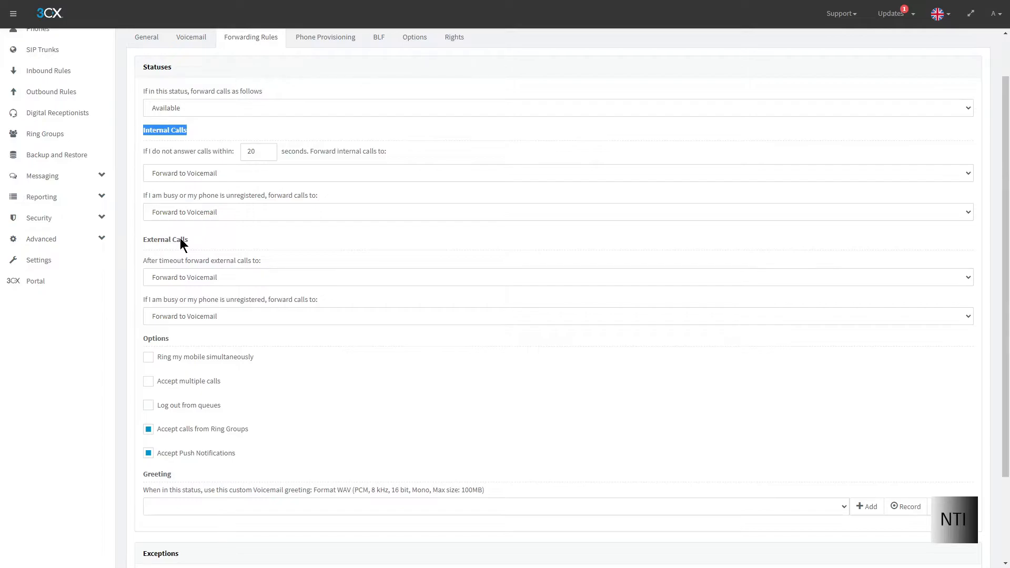
pyautogui.scroll(2, 199, 259)
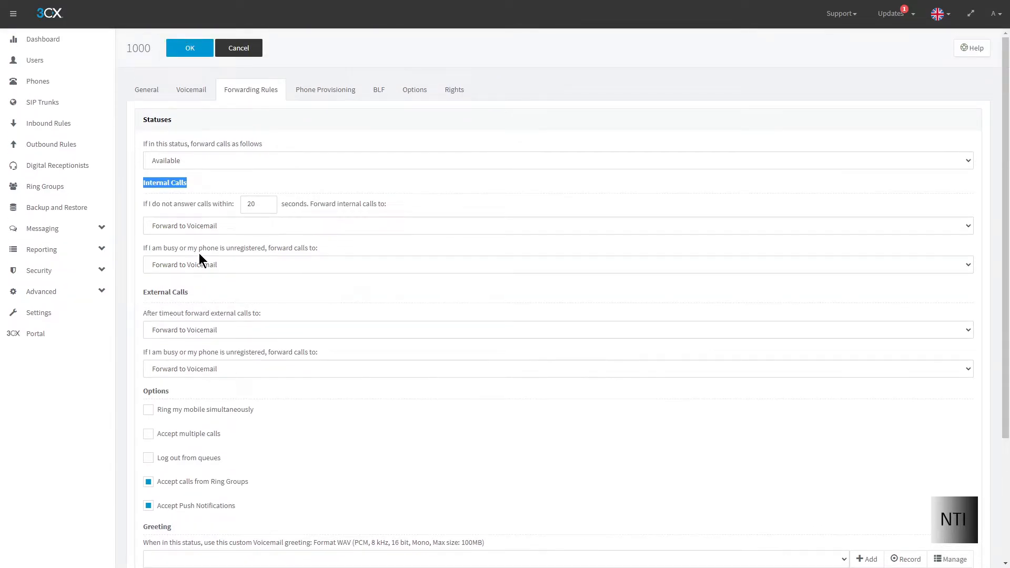
# Step: Show Phone Provisioning, confirm 3CX App as the only assigned phone, and scroll through the form
pyautogui.click(311, 92)
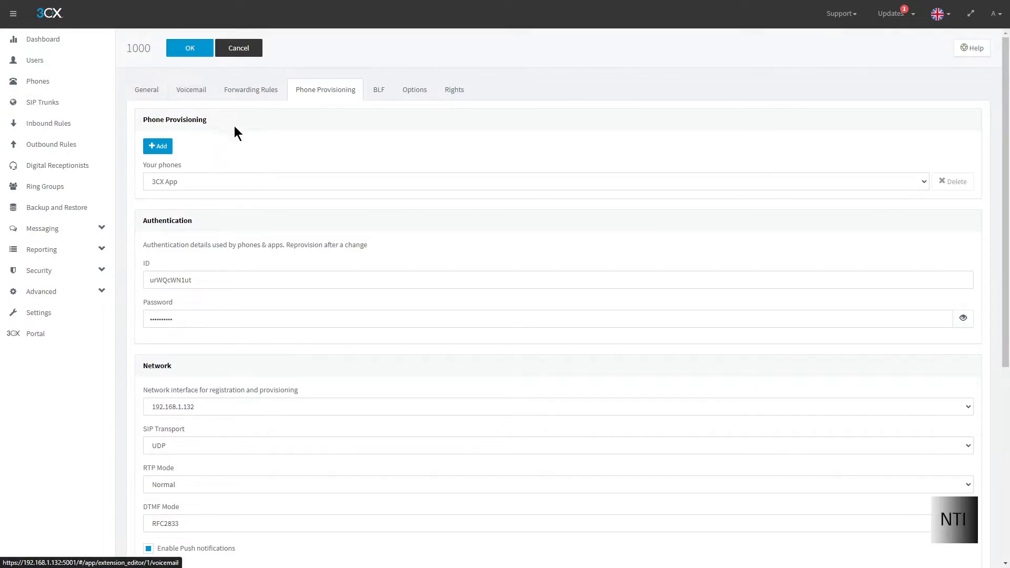
pyautogui.click(190, 182)
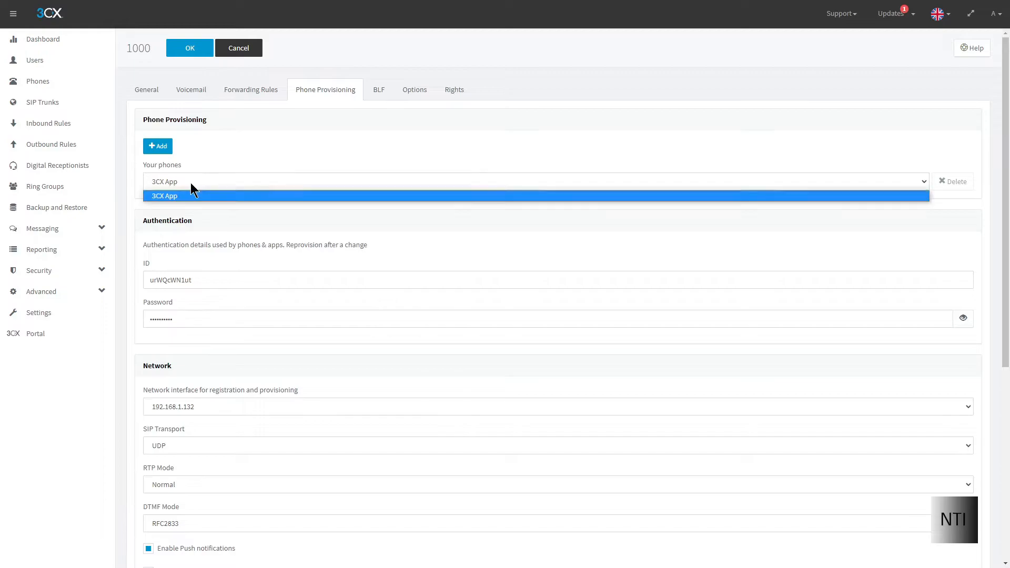
pyautogui.click(189, 178)
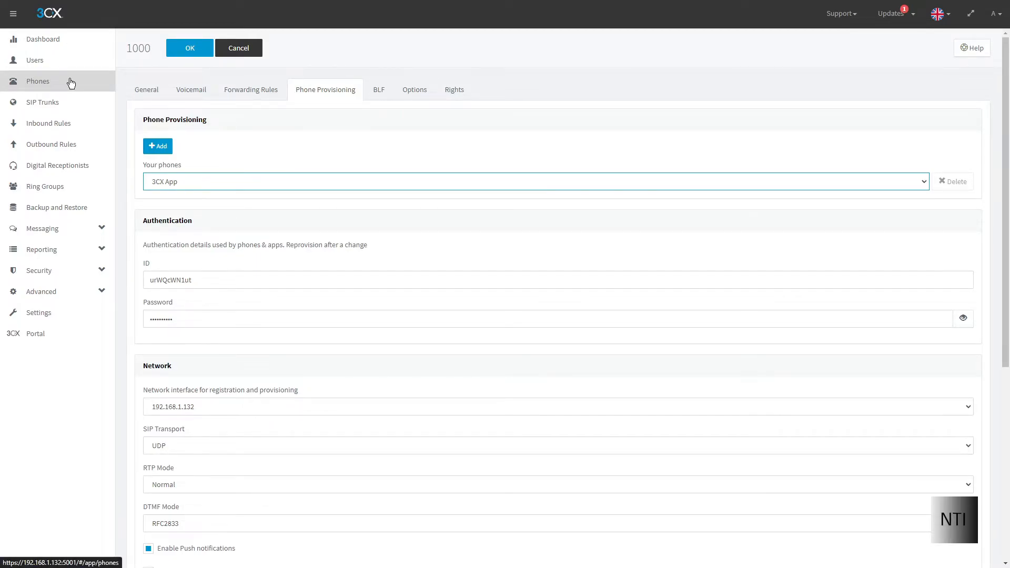
pyautogui.scroll(-1, 306, 252)
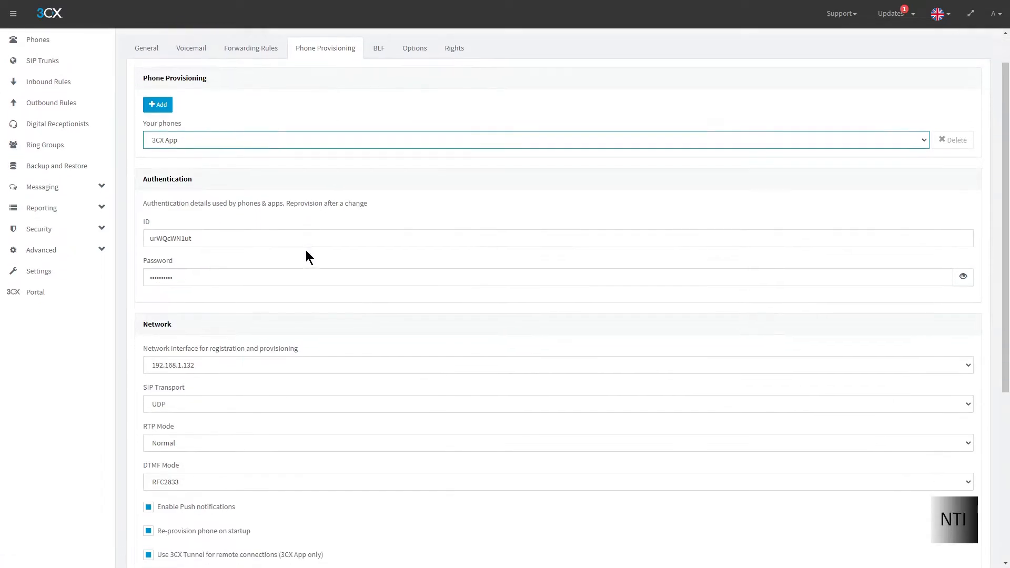
pyautogui.scroll(-1, 306, 255)
pyautogui.scroll(2, 306, 255)
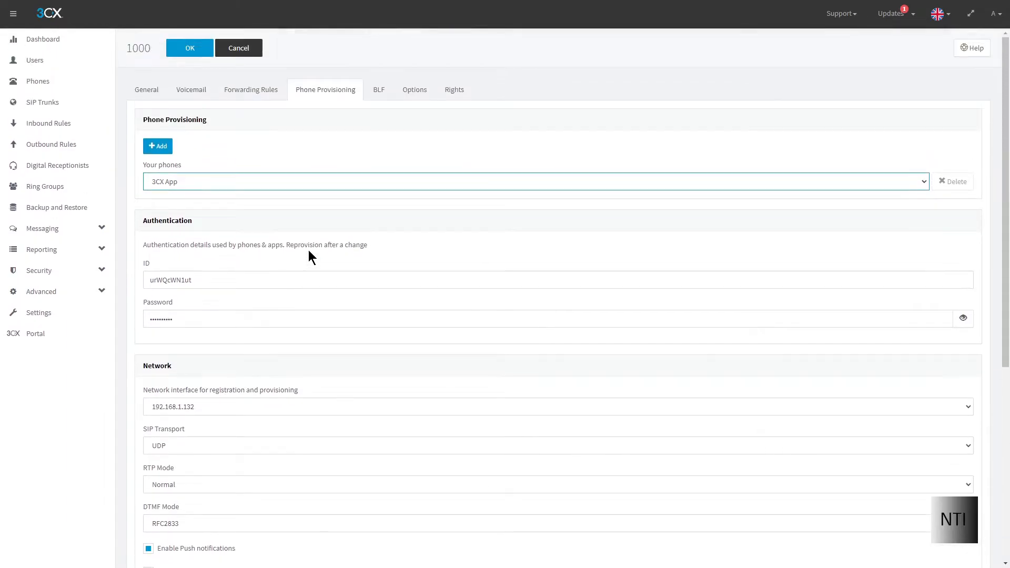
# Step: Review the BLF keys, leaving key 3 set to Blank, then move on to the Options settings
pyautogui.click(375, 93)
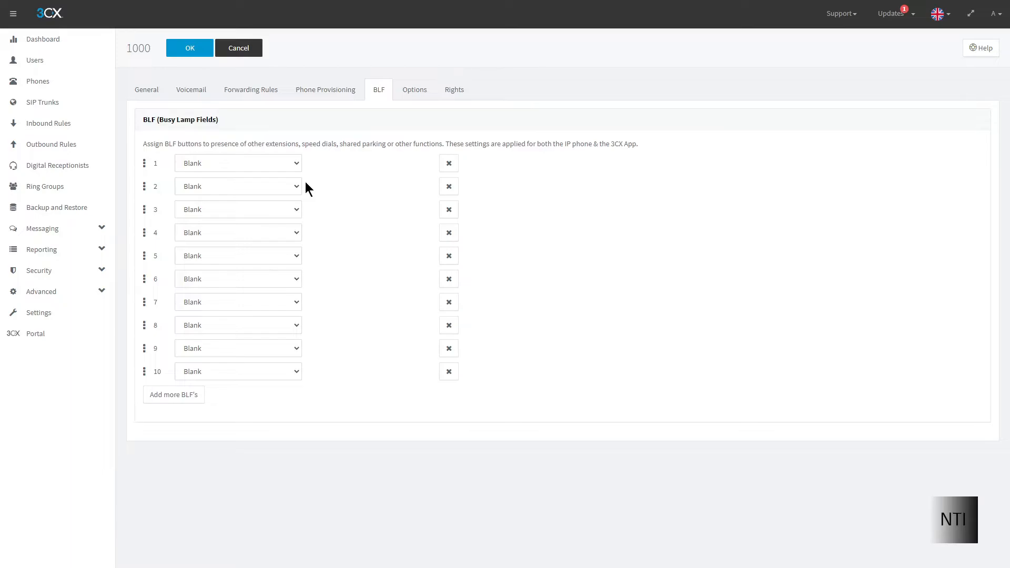
pyautogui.click(256, 204)
pyautogui.click(226, 223)
pyautogui.moveTo(602, 147); pyautogui.dragTo(647, 147)
pyautogui.click(651, 151)
pyautogui.click(419, 92)
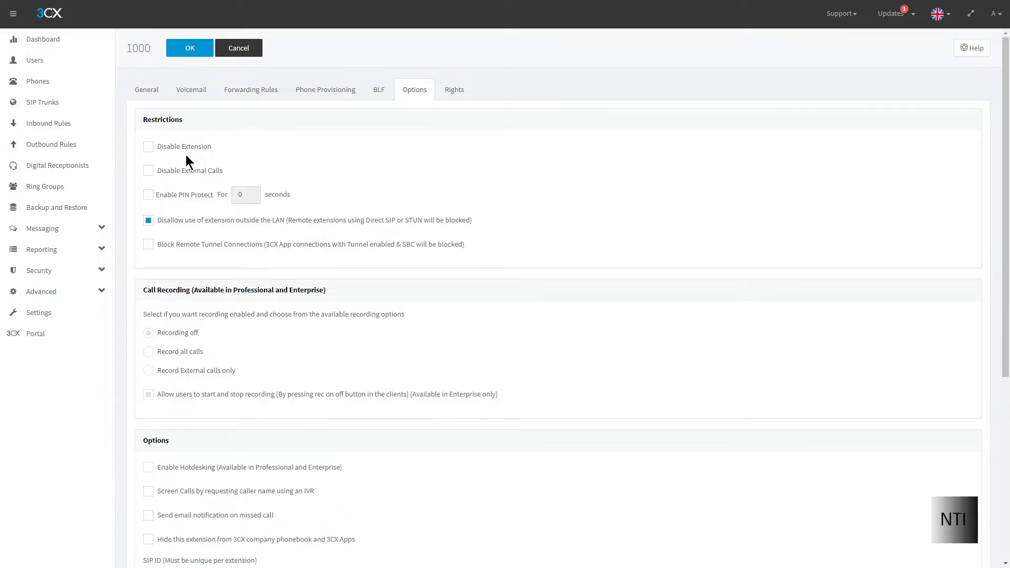
# Step: Toggle Disable Extension and Disable External Calls on and back off, scroll the options, then go to Rights
pyautogui.click(172, 147)
pyautogui.click(172, 148)
pyautogui.click(174, 172)
pyautogui.click(174, 172)
pyautogui.scroll(-1, 238, 232)
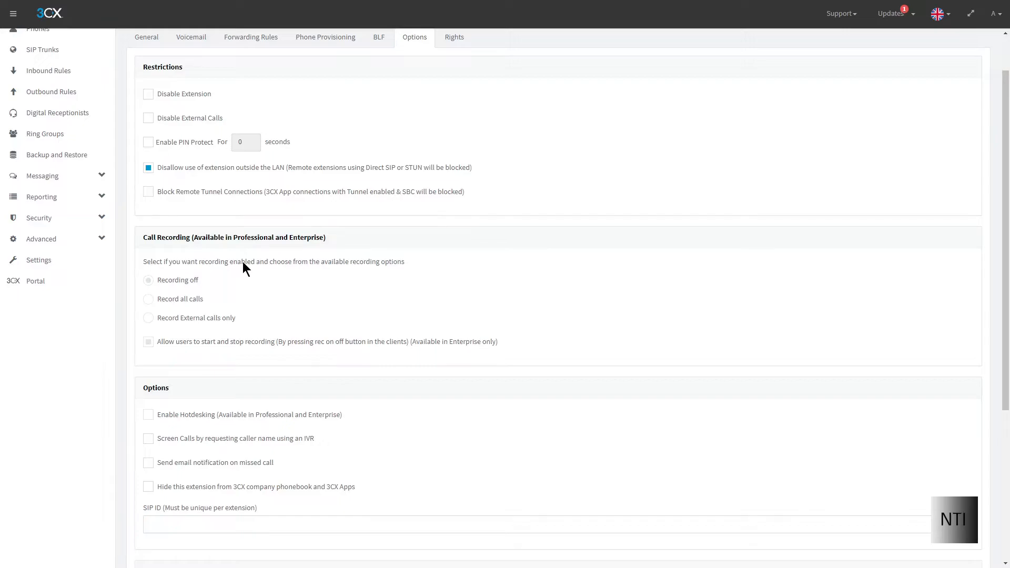
pyautogui.scroll(-2, 245, 271)
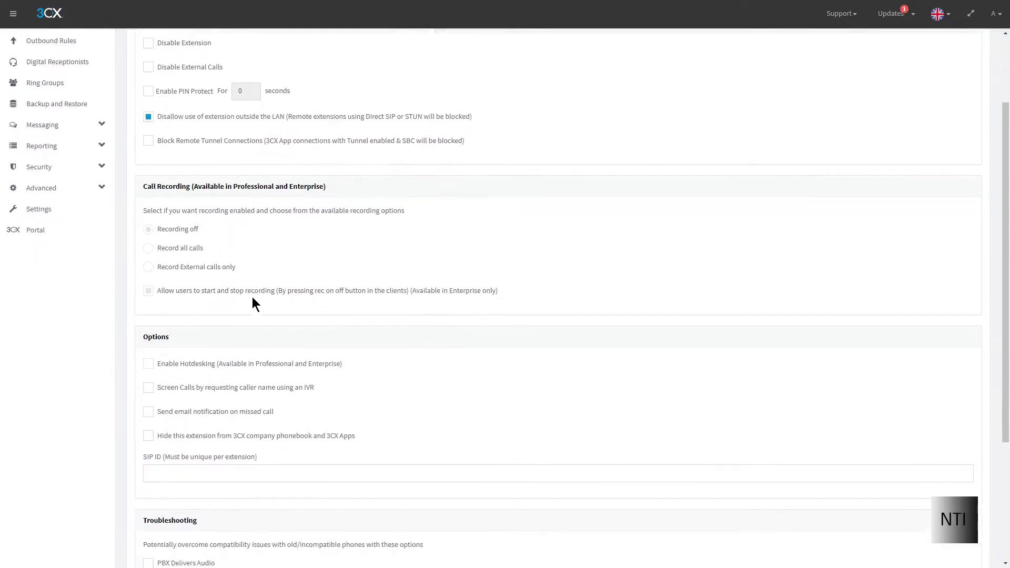
pyautogui.scroll(-1, 200, 334)
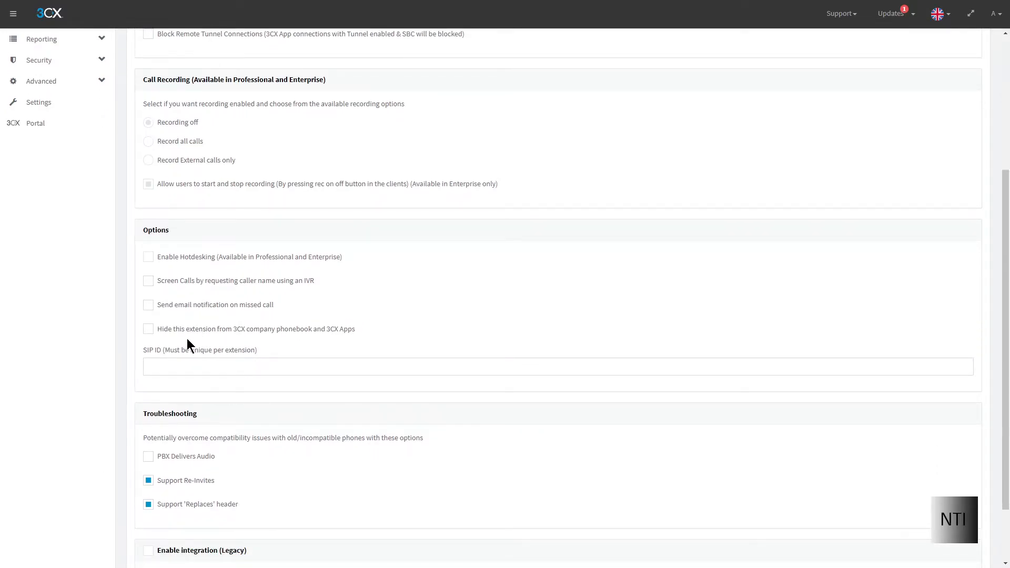
pyautogui.scroll(-2, 194, 347)
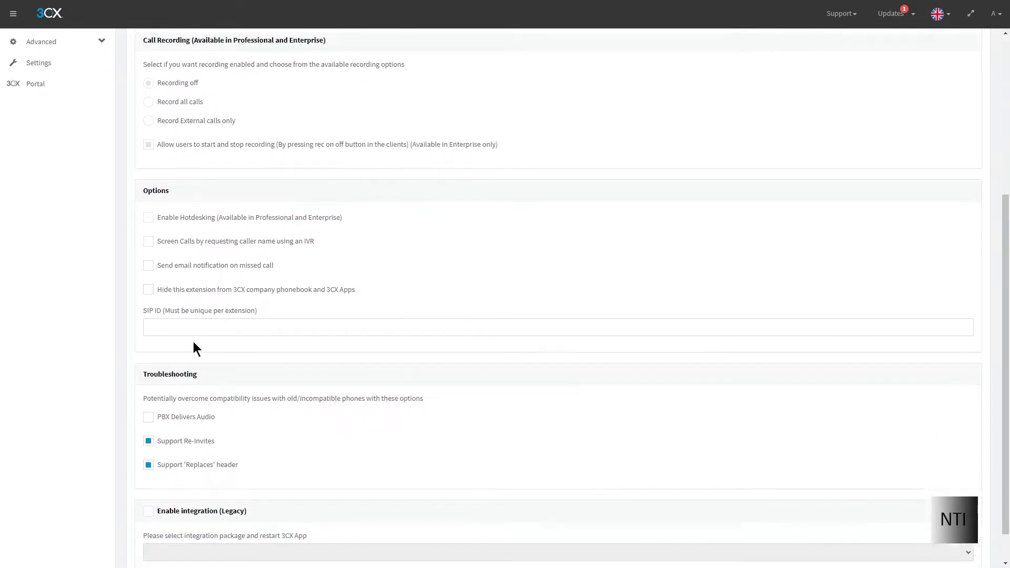
pyautogui.scroll(5, 194, 347)
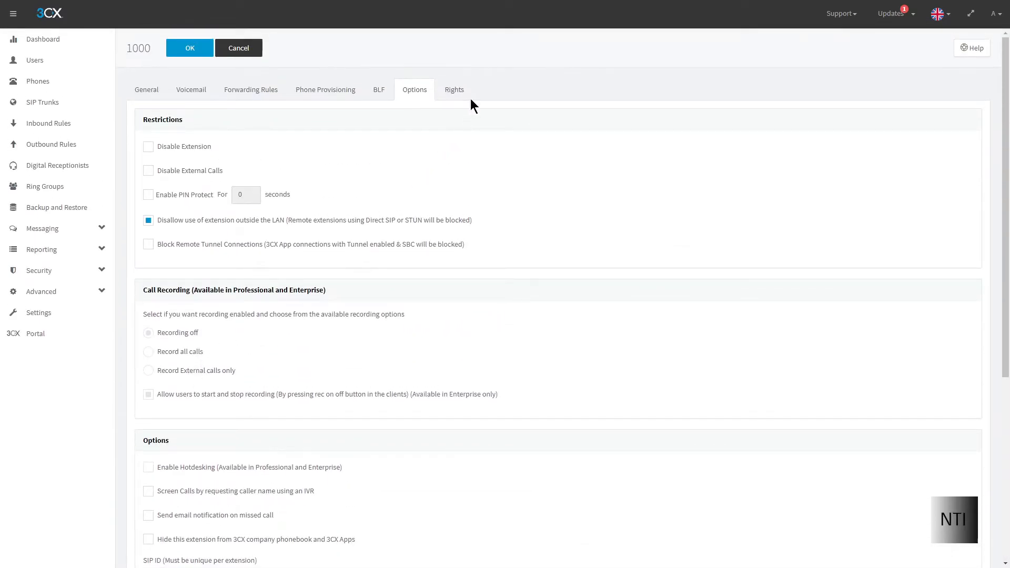
pyautogui.click(455, 90)
# Step: Scroll through the extension's Rights settings
pyautogui.scroll(-1, 253, 228)
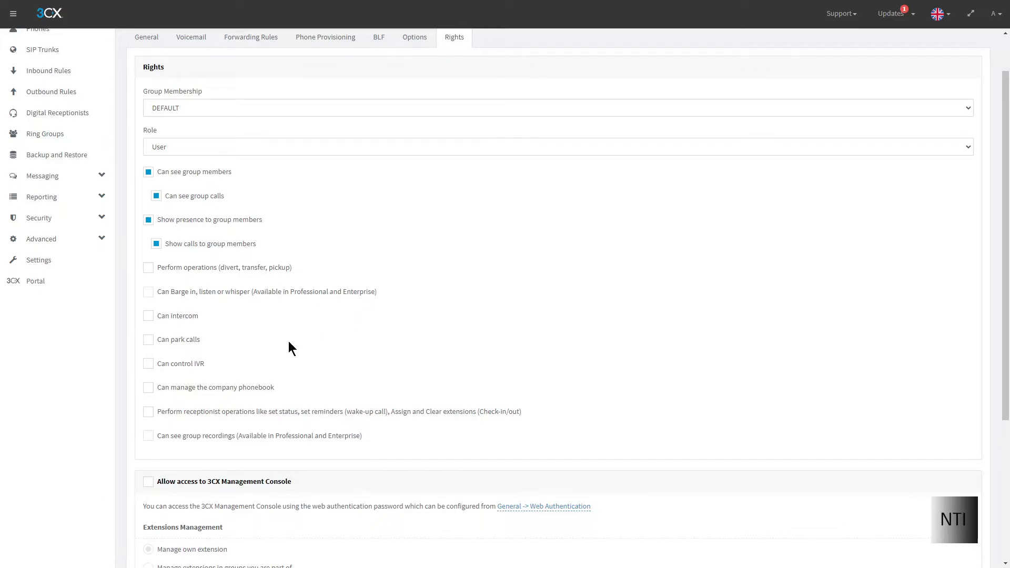
pyautogui.scroll(-2, 239, 372)
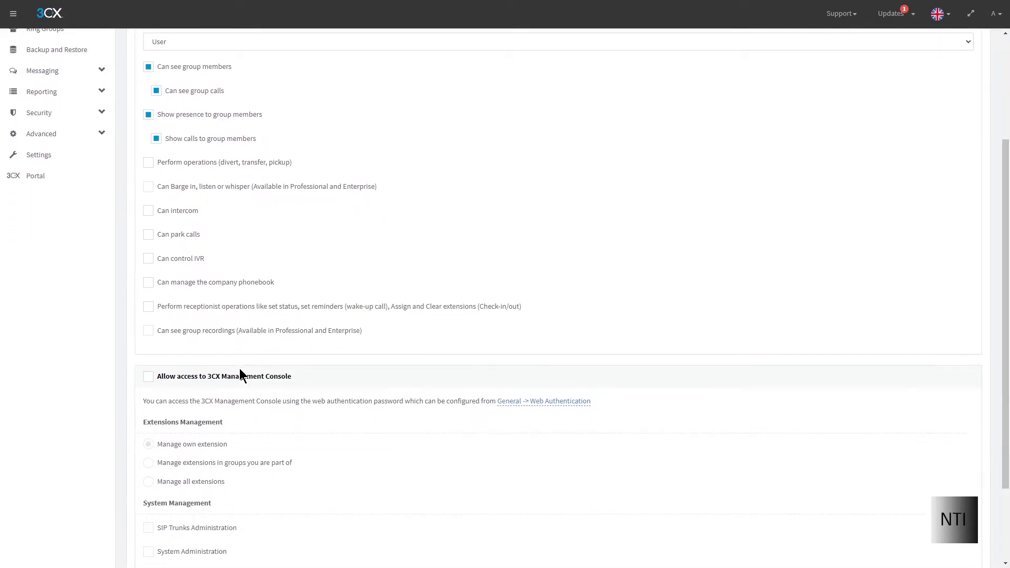
pyautogui.scroll(-2, 239, 375)
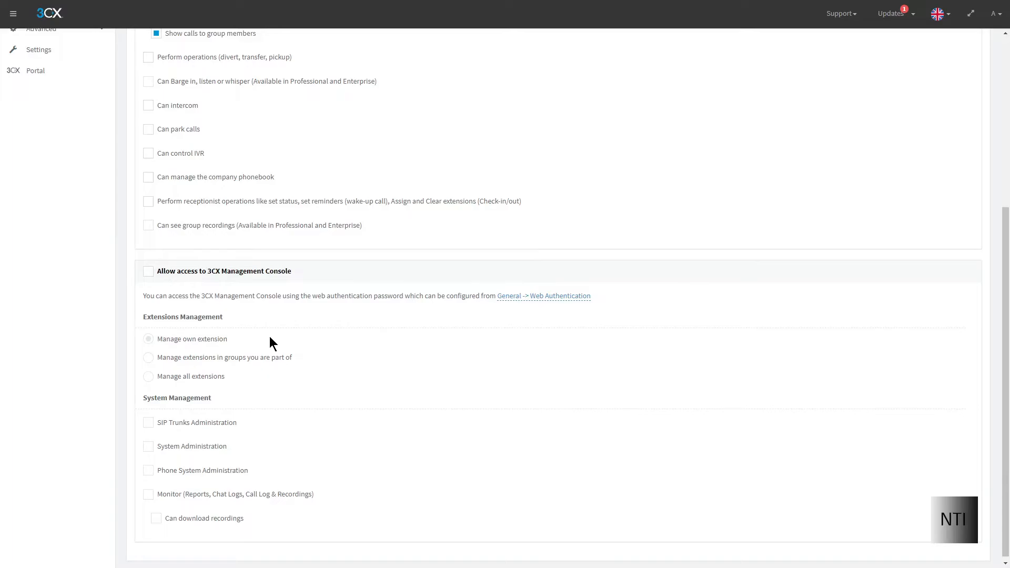
pyautogui.scroll(5, 270, 337)
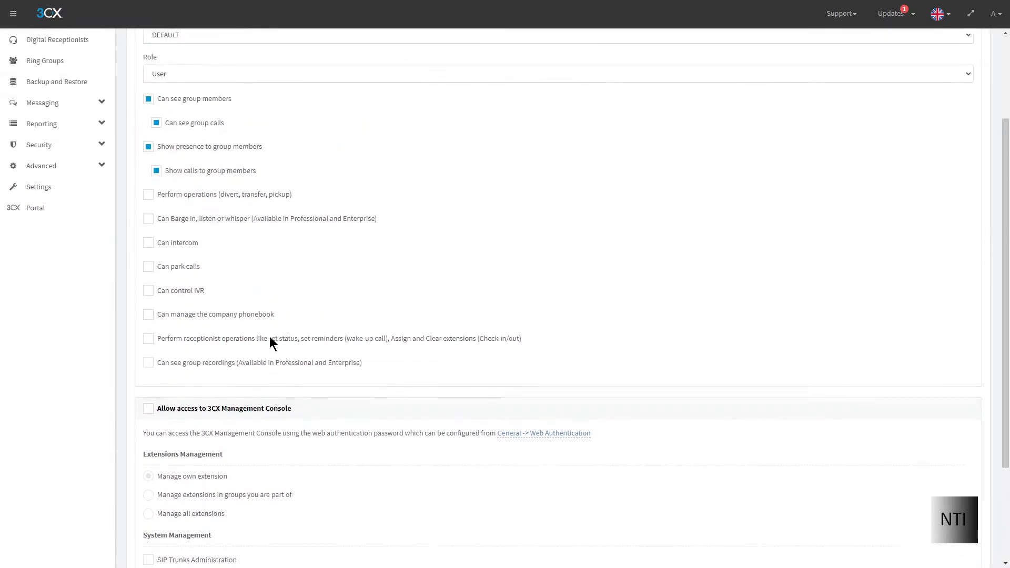
# Step: Step back through Options and Forwarding Rules to the General tab showing extension 9001
pyautogui.click(405, 89)
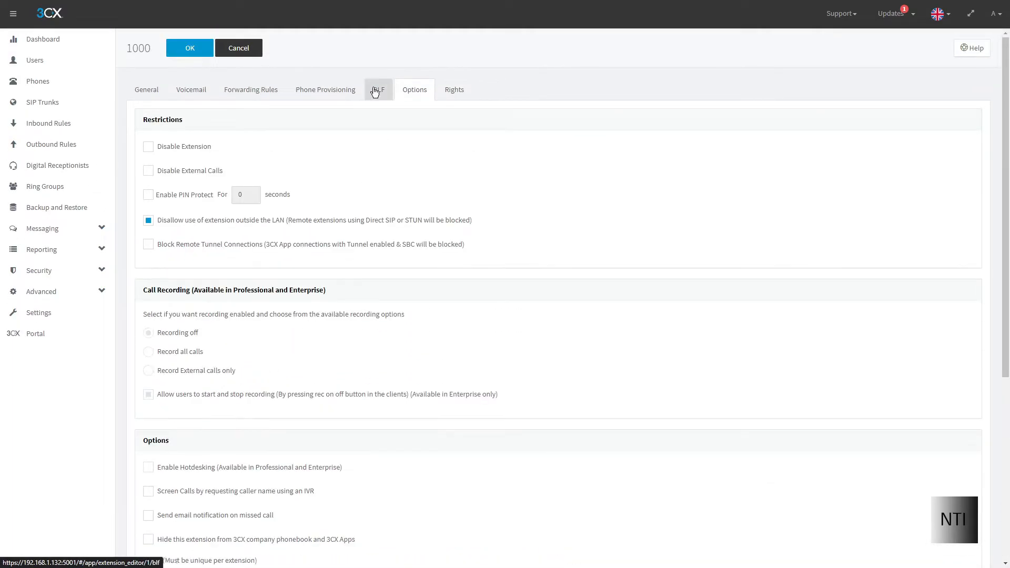
pyautogui.click(249, 91)
pyautogui.click(142, 90)
pyautogui.scroll(-3, 241, 221)
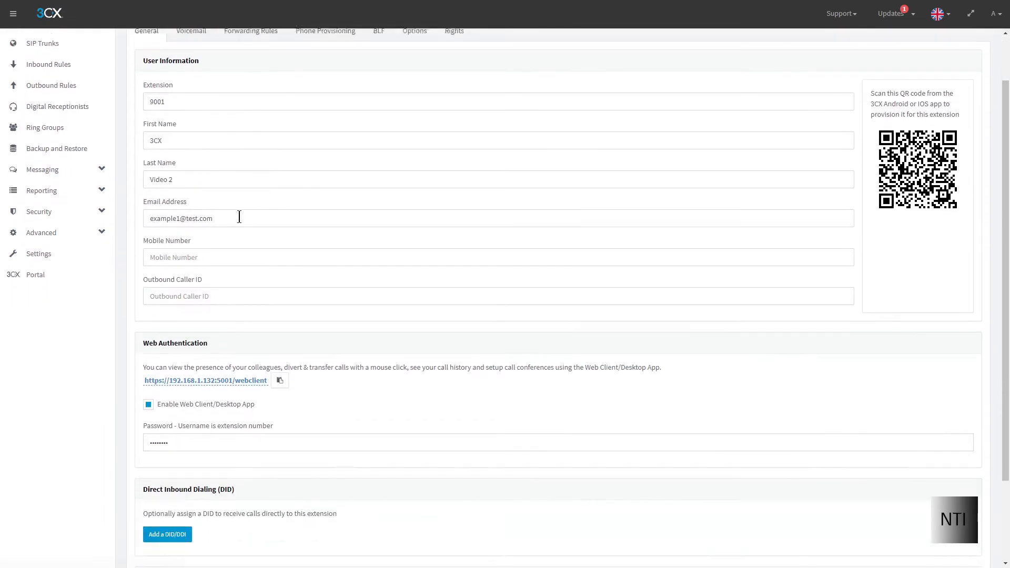
pyautogui.scroll(3, 246, 339)
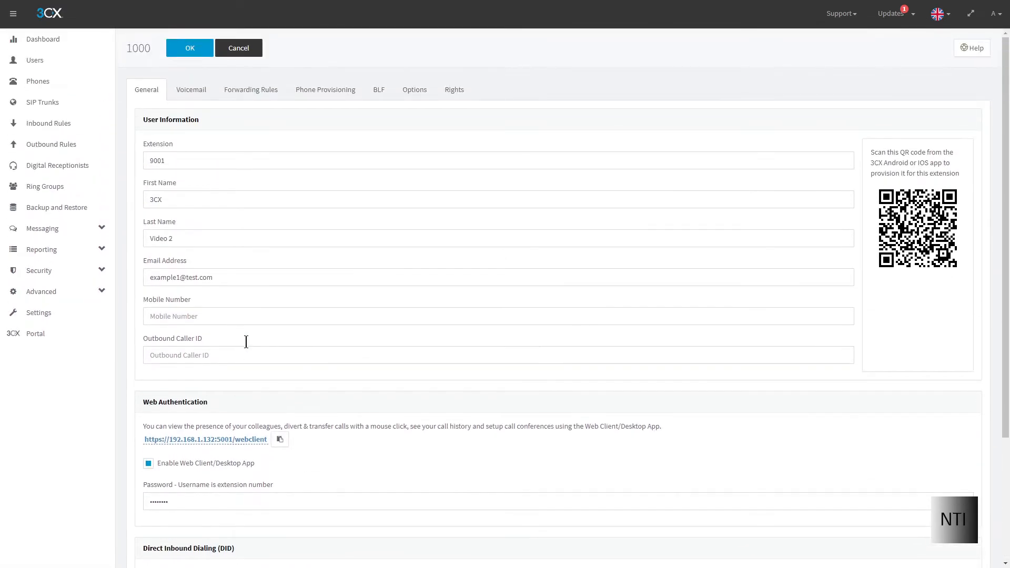
# Step: Save extension 9001 with OK, check its web client password warning, and reopen it for editing
pyautogui.click(190, 49)
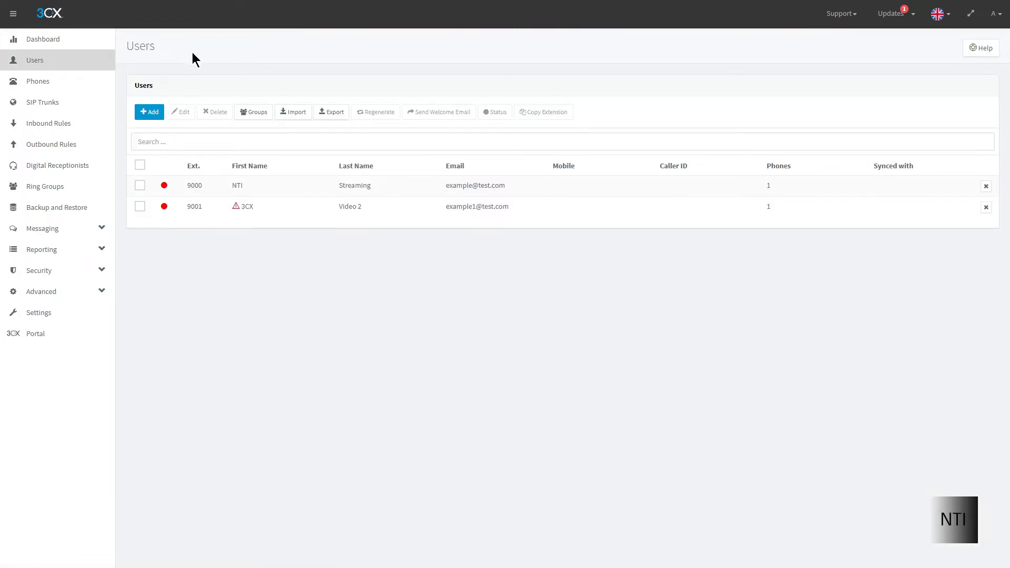
pyautogui.moveTo(235, 212)
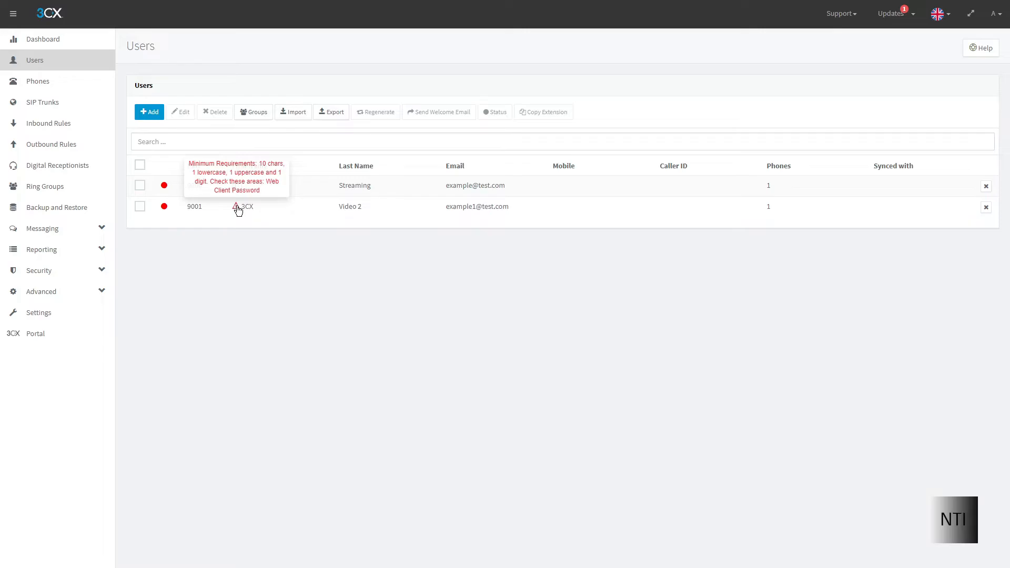
pyautogui.doubleClick(238, 211)
pyautogui.scroll(-3, 221, 254)
pyautogui.scroll(3, 221, 255)
# Step: Save user 9001, then sign in to the 3CX Web Client as extension 9001 with its password
pyautogui.click(245, 52)
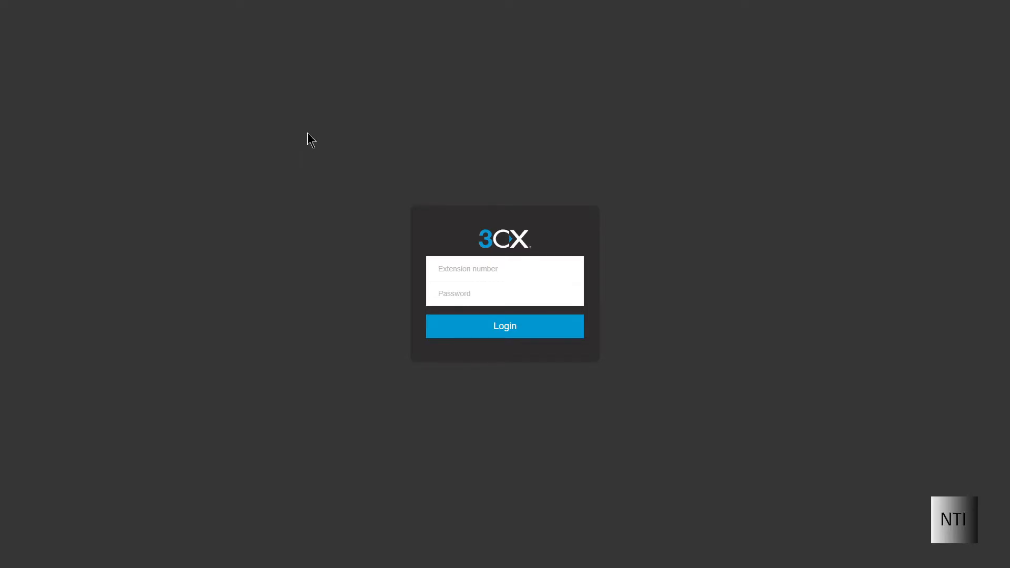
pyautogui.click(505, 261)
pyautogui.write('9001')
pyautogui.press('Tab')
pyautogui.write('********')
pyautogui.rightClick(505, 261)
pyautogui.click(477, 326)
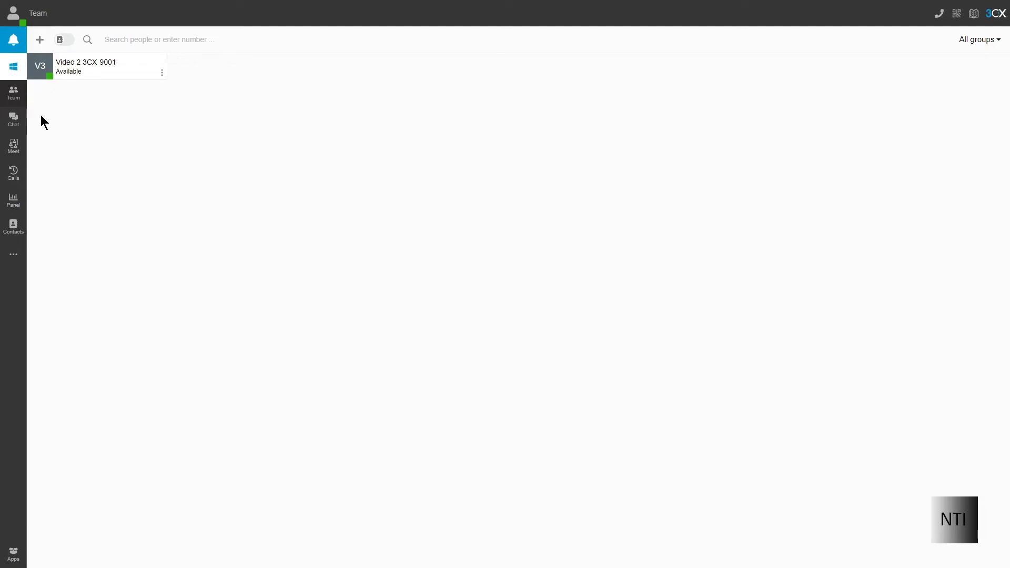
# Step: Enter the number *777 on the Web Client dialer keypad
pyautogui.click(939, 15)
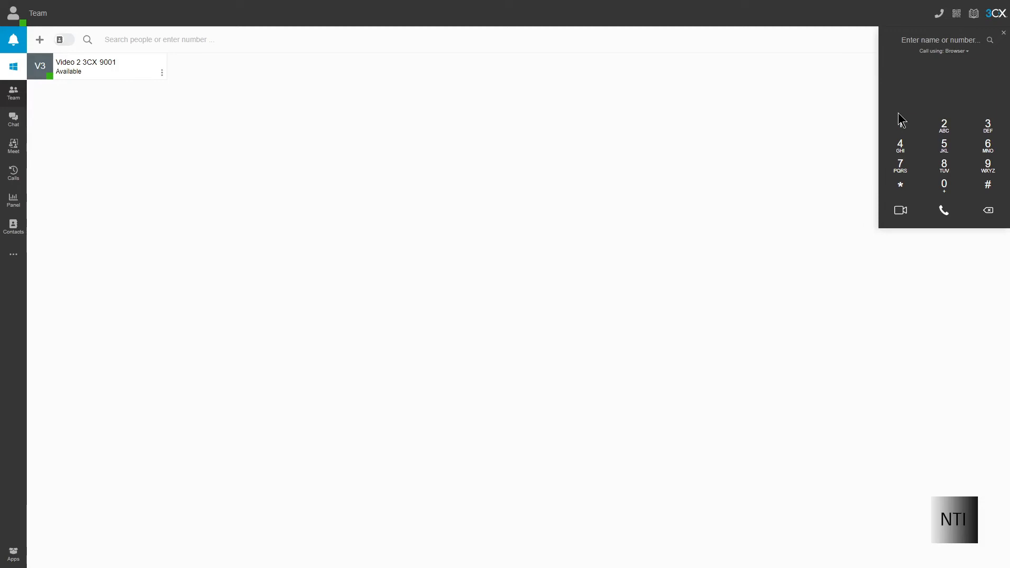
pyautogui.click(901, 187)
pyautogui.click(903, 166)
pyautogui.click(902, 167)
pyautogui.click(902, 167)
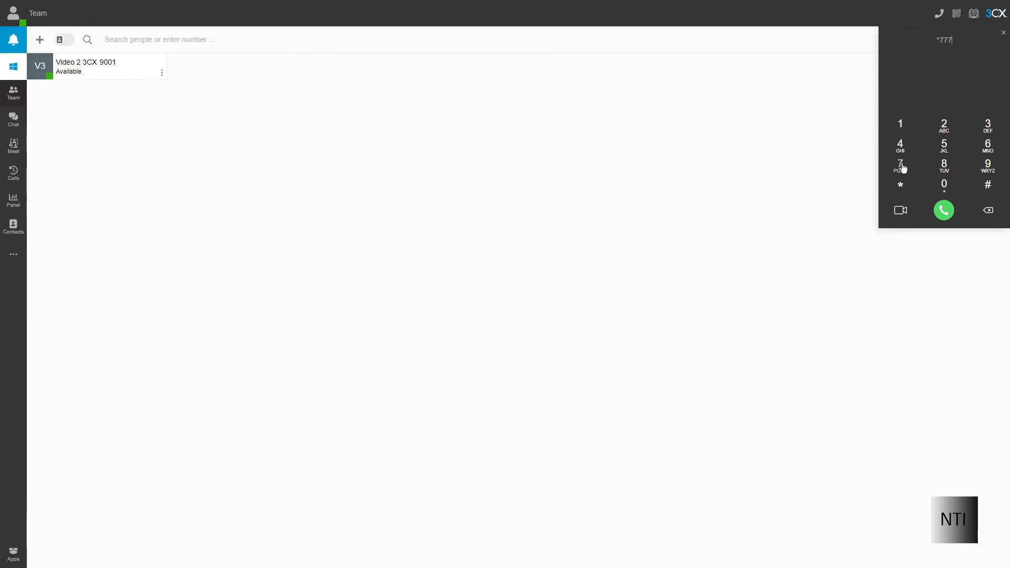
# Step: Call *777, allow microphone access, then hang up the test call
pyautogui.click(944, 211)
pyautogui.click(121, 52)
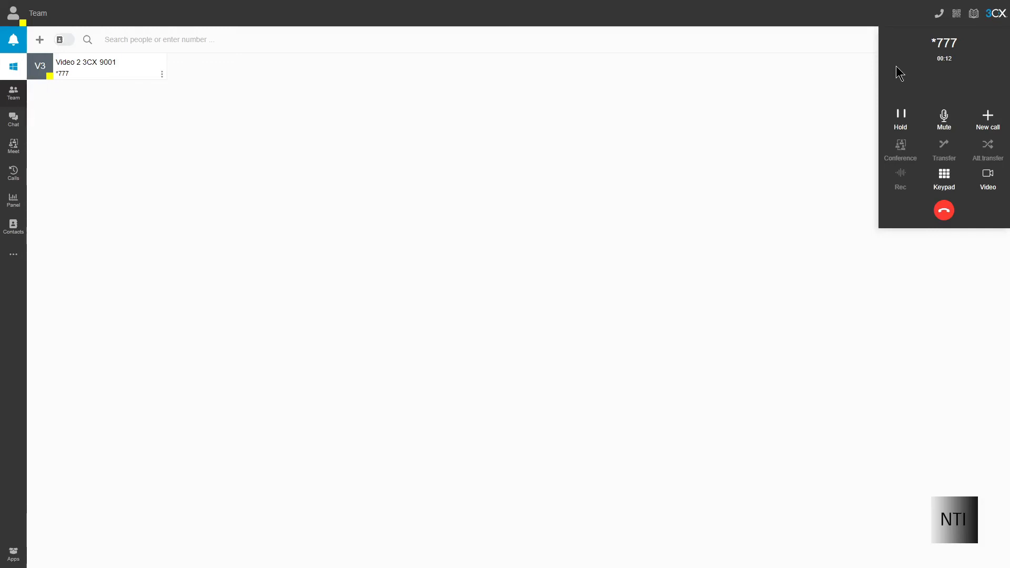
pyautogui.click(944, 210)
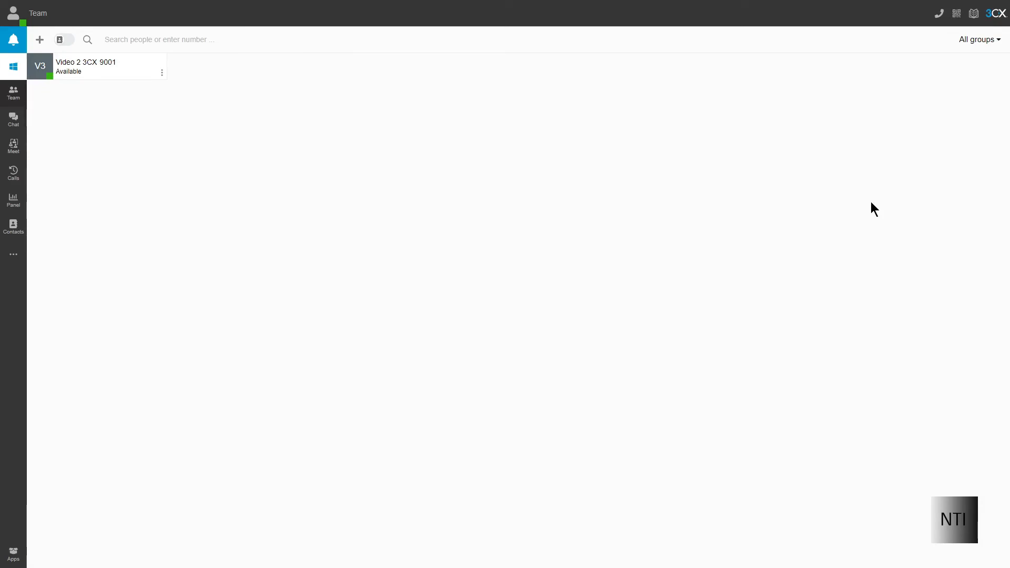